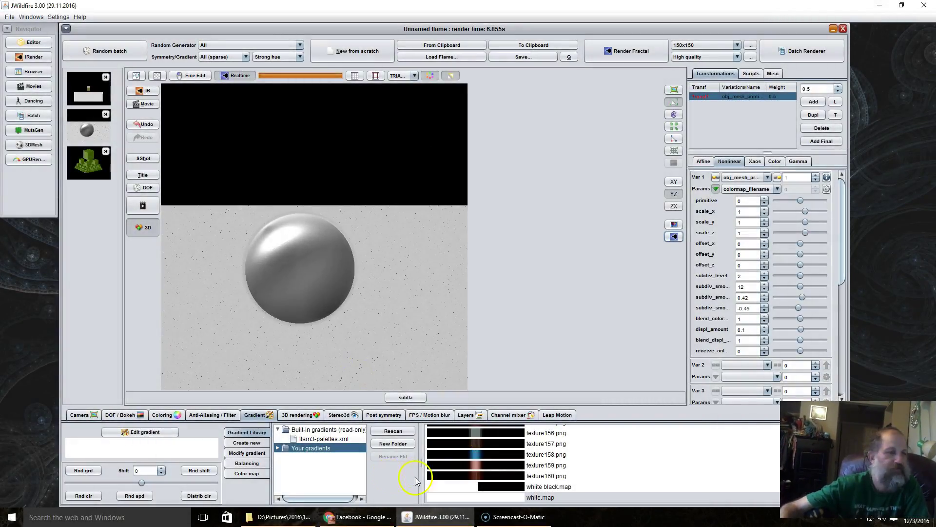
Step: Keep Material 0 selected and set its diffuse to 0.42 and ambient to 0.78
{"action": "left_click", "coordinate": [306, 416]}
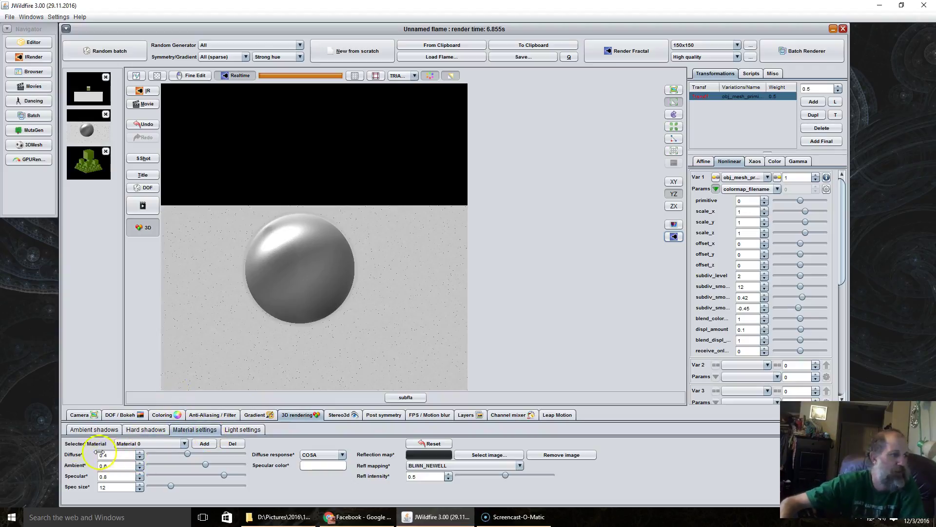
{"action": "left_click", "coordinate": [151, 445]}
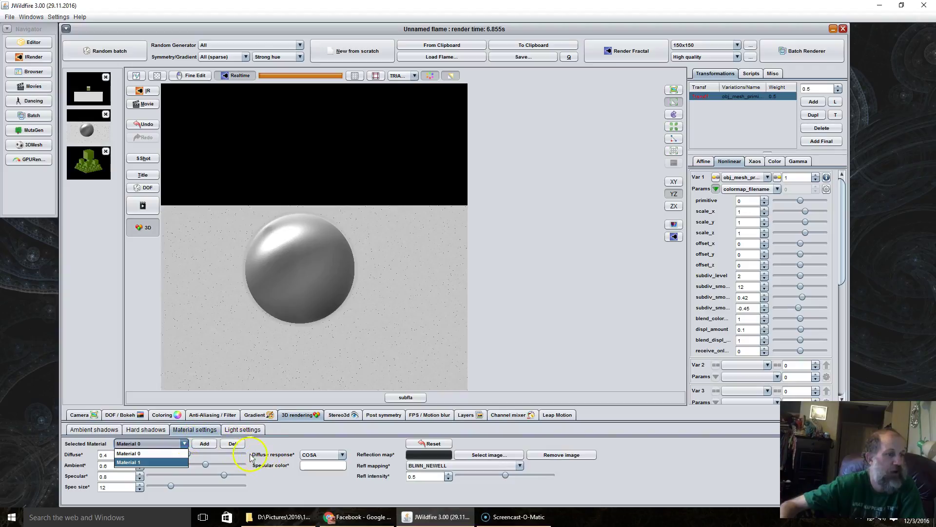
{"action": "left_click", "coordinate": [271, 441]}
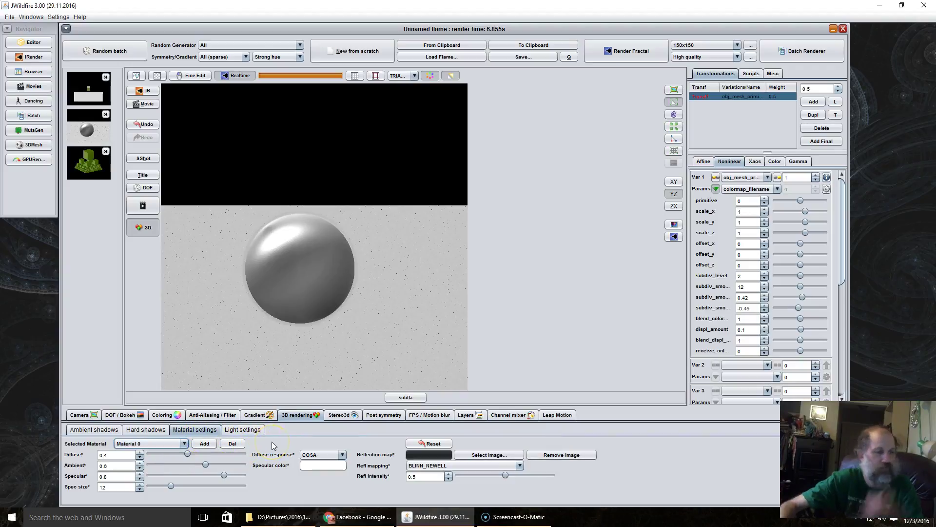
{"action": "left_click", "coordinate": [113, 465]}
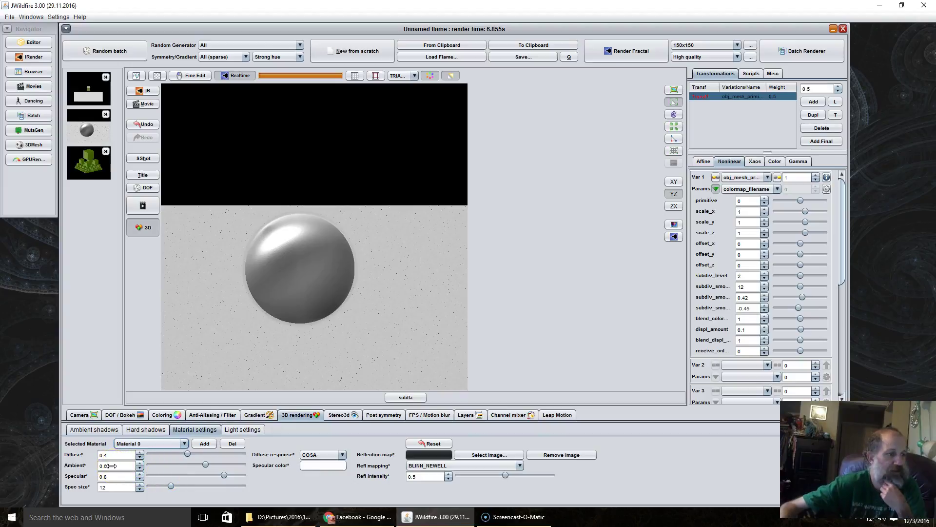
{"action": "left_click", "coordinate": [116, 454]}
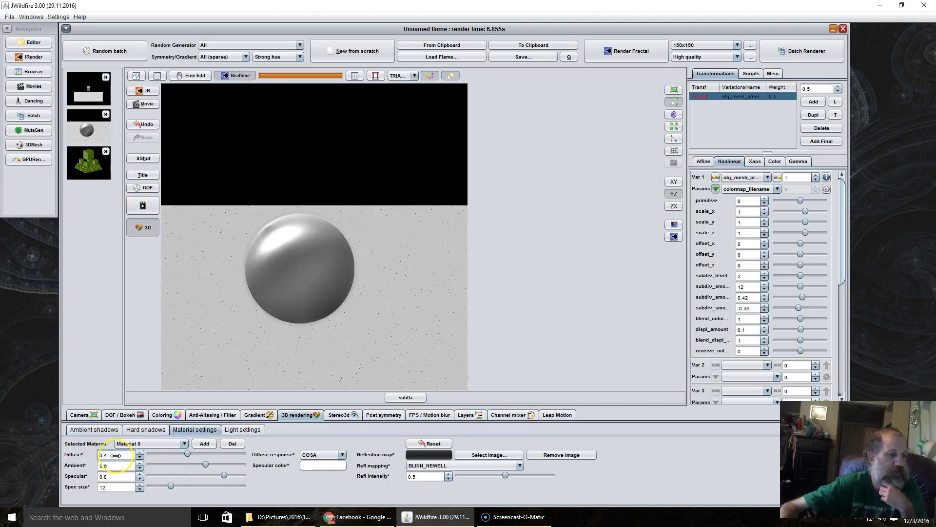
{"action": "mouse_move", "coordinate": [116, 455]}
{"action": "left_mouse_down"}
{"action": "mouse_move", "coordinate": [140, 460]}
{"action": "mouse_move", "coordinate": [114, 456]}
{"action": "mouse_move", "coordinate": [114, 469]}
{"action": "mouse_move", "coordinate": [134, 463]}
{"action": "mouse_move", "coordinate": [113, 466]}
{"action": "mouse_move", "coordinate": [116, 457]}
{"action": "left_mouse_up"}
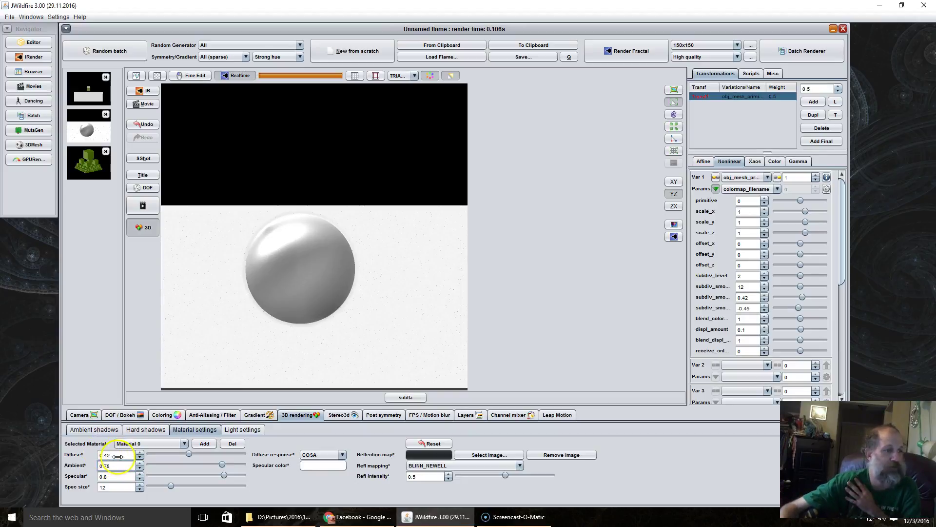
{"action": "left_click", "coordinate": [113, 456]}
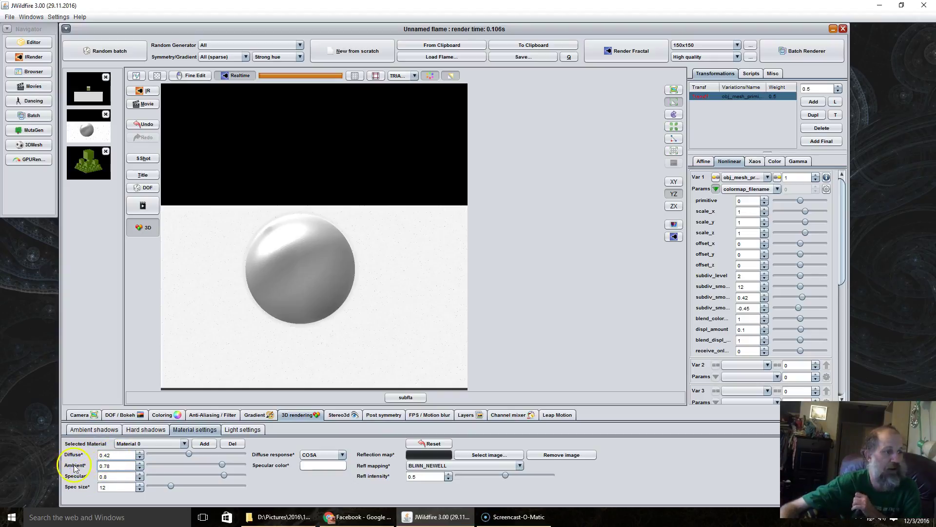
Step: Set Material 0's ambient value to 1 so the sphere turns almost white
{"action": "left_click", "coordinate": [115, 471]}
{"action": "double_click", "coordinate": [115, 469]}
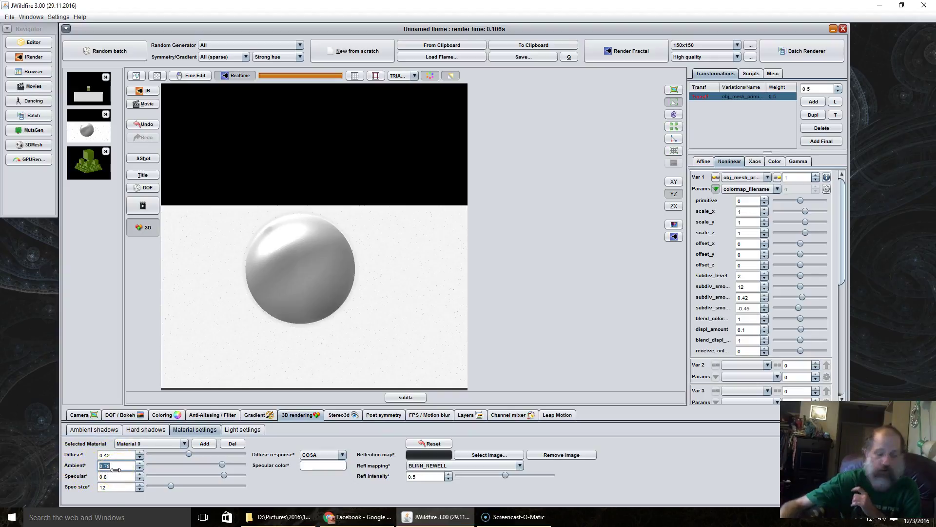
{"action": "type", "text": "1"}
{"action": "key", "text": "Return"}
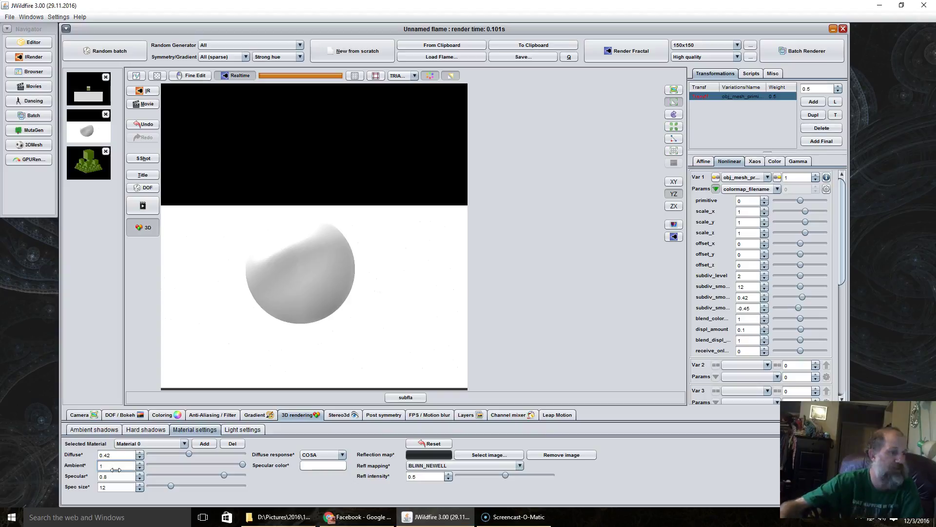
{"action": "left_click", "coordinate": [83, 481]}
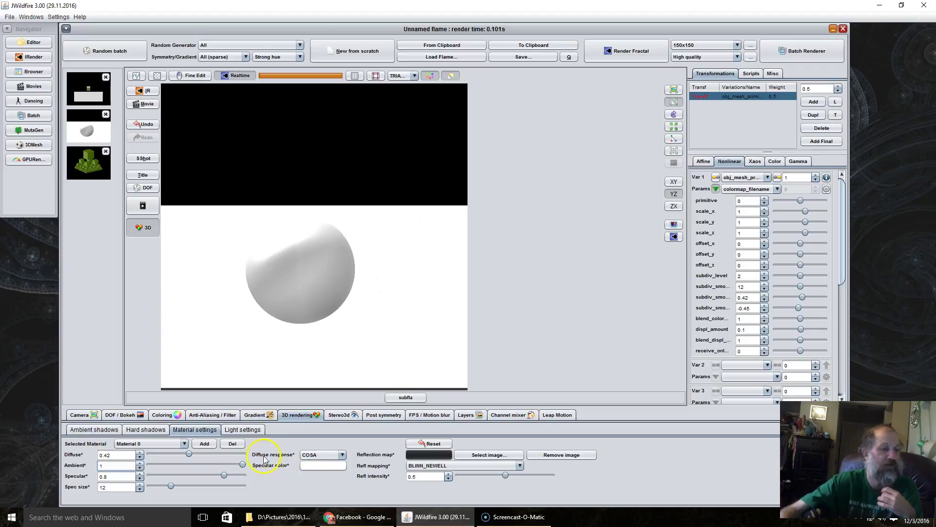
{"action": "left_click", "coordinate": [319, 454]}
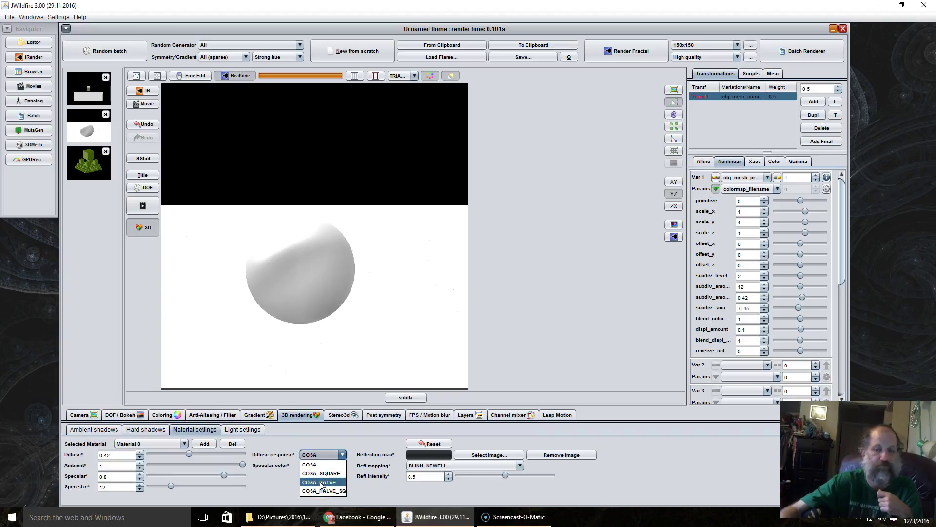
Step: Set the diffuse response to COSA_HALVE and make the specular colour pink
{"action": "left_click", "coordinate": [320, 482]}
{"action": "left_click", "coordinate": [323, 468]}
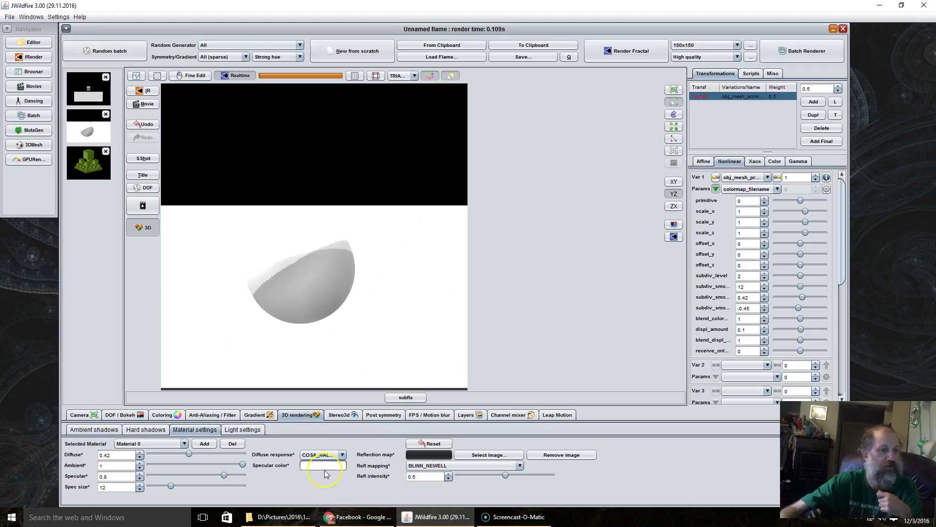
{"action": "left_click", "coordinate": [431, 243]}
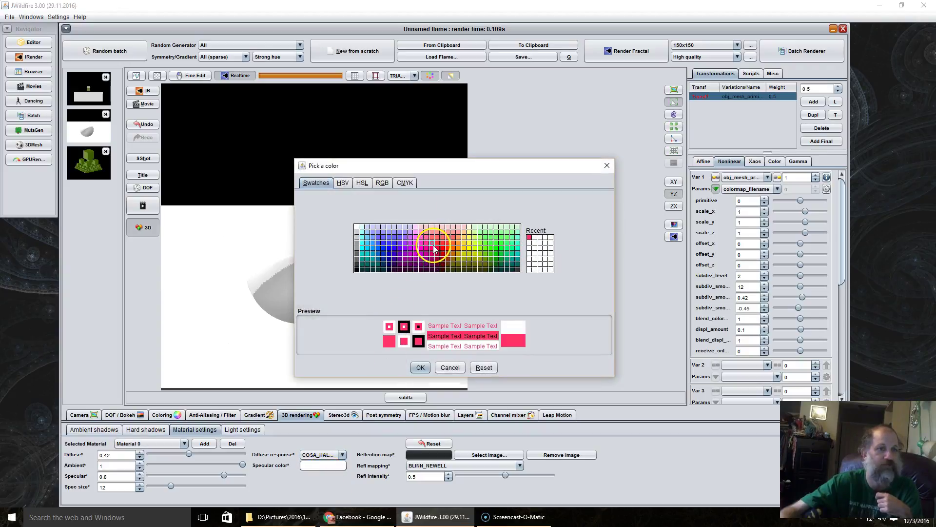
{"action": "left_click", "coordinate": [419, 367]}
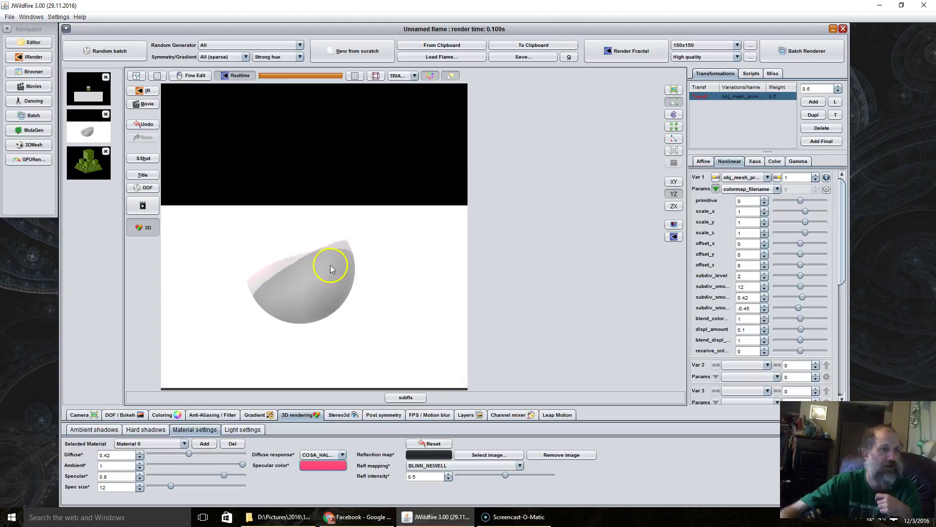
Step: Lower the diffuse amount to about 0.08 and reposition the pink highlight on the sphere
{"action": "double_click", "coordinate": [112, 454]}
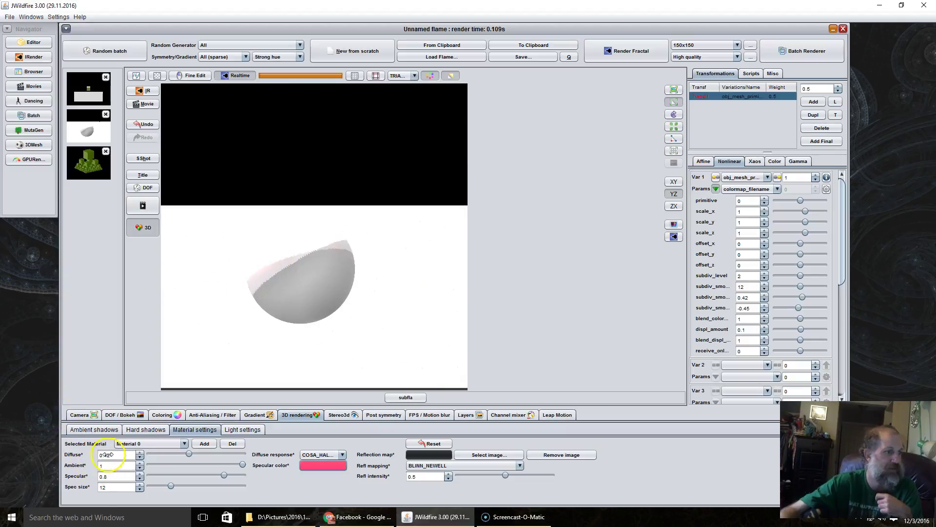
{"action": "type", "text": "0.8"}
{"action": "key", "text": "Return"}
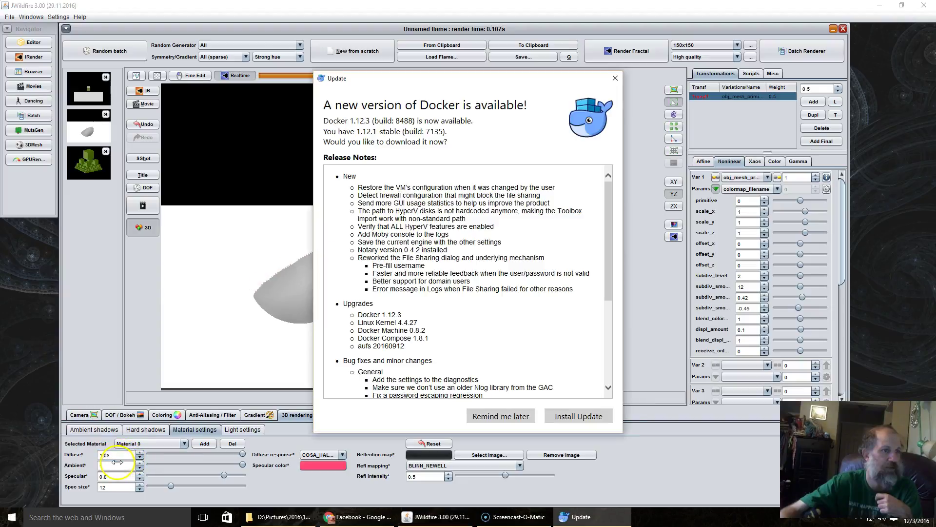
{"action": "left_click", "coordinate": [615, 78]}
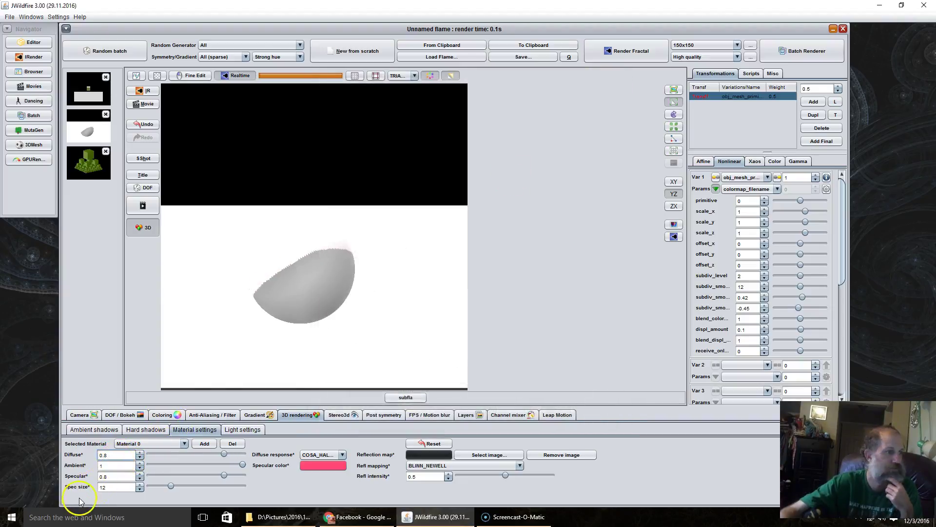
{"action": "left_click_drag", "start_coordinate": [120, 462], "coordinate": [113, 459]}
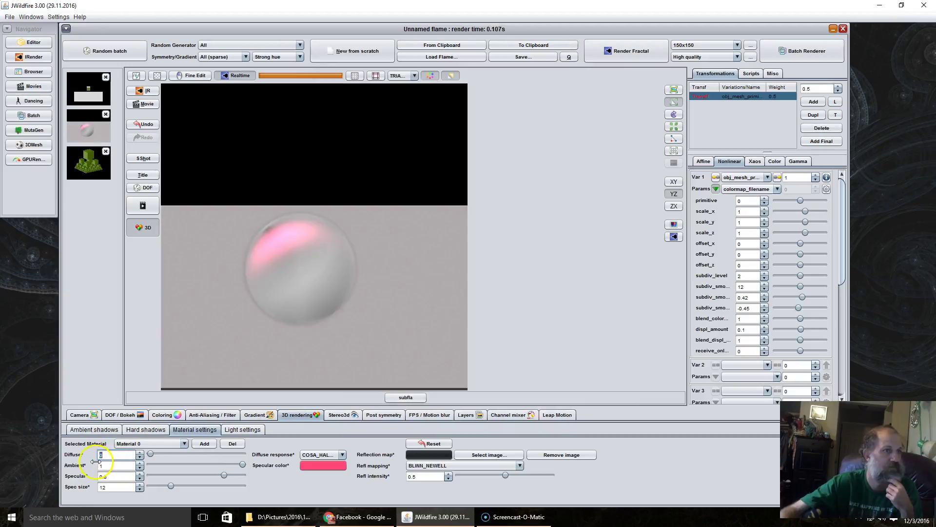
{"action": "left_click_drag", "start_coordinate": [103, 458], "coordinate": [109, 453]}
{"action": "left_click", "coordinate": [277, 289]}
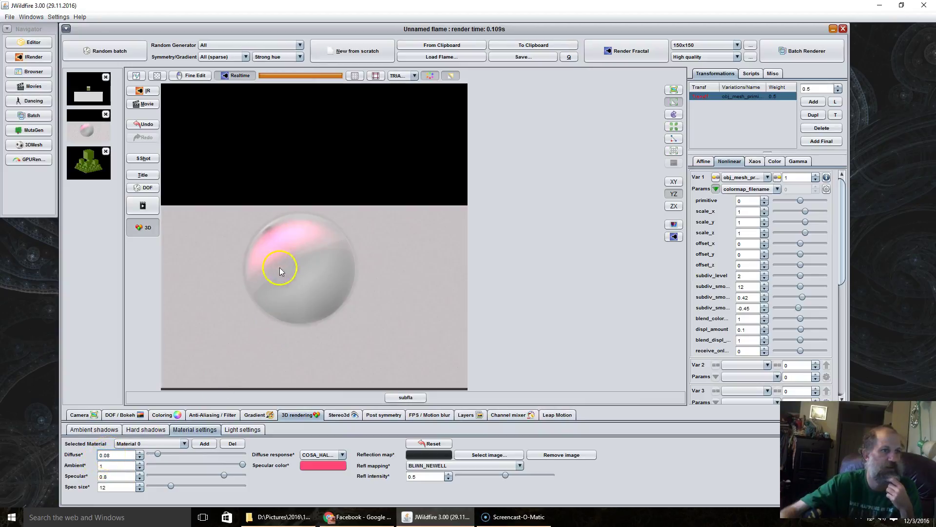
{"action": "left_click_drag", "start_coordinate": [301, 239], "coordinate": [329, 321]}
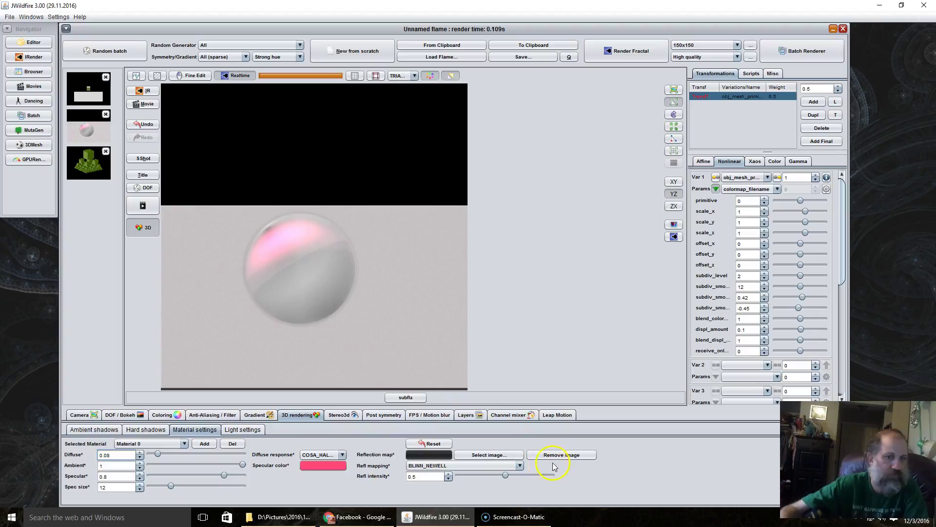
Step: Keep BLINN_NEWELL reflection mapping and reset the material to diffuse 0.4, ambient 0.6, COSA, white specular
{"action": "left_click", "coordinate": [434, 443]}
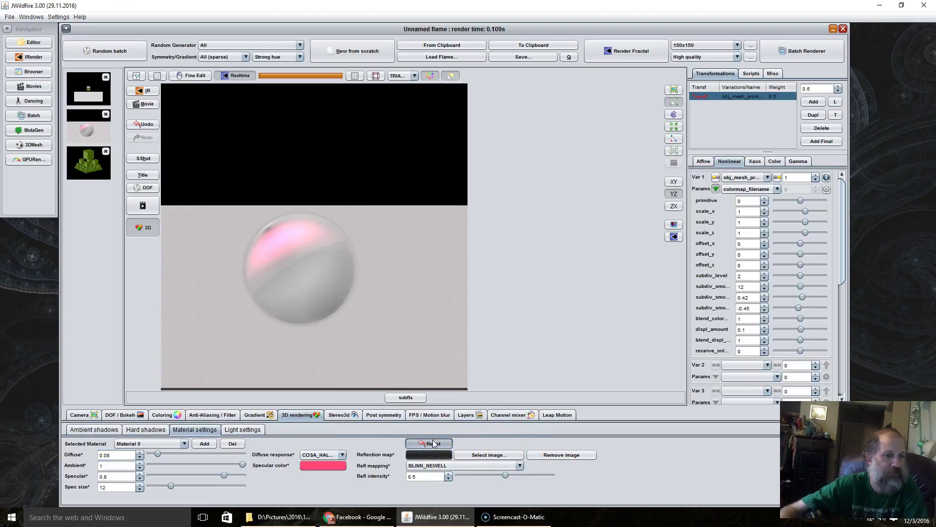
{"action": "left_click", "coordinate": [497, 446]}
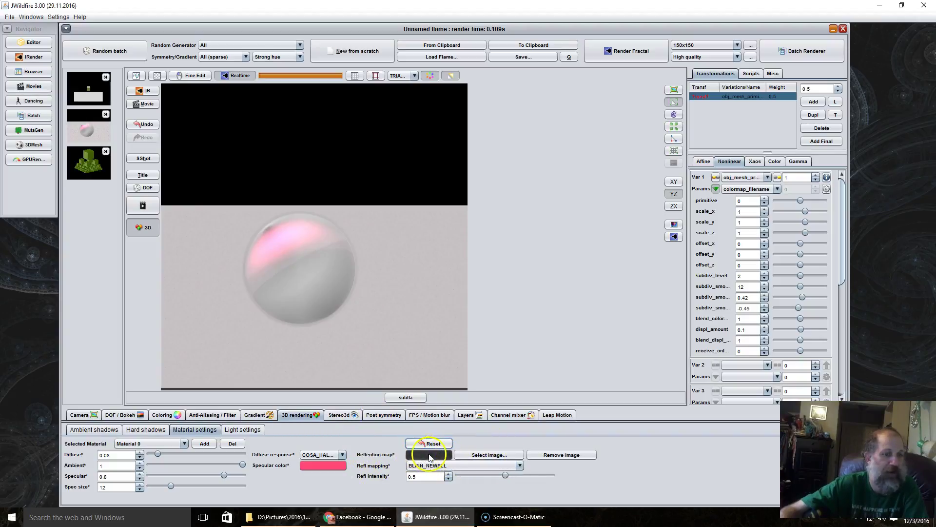
{"action": "left_click", "coordinate": [481, 465]}
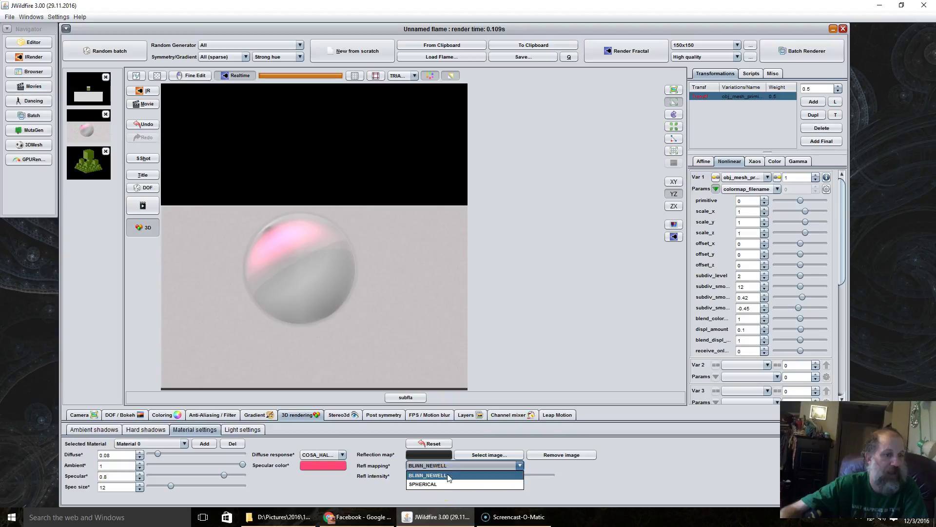
{"action": "left_click", "coordinate": [364, 501]}
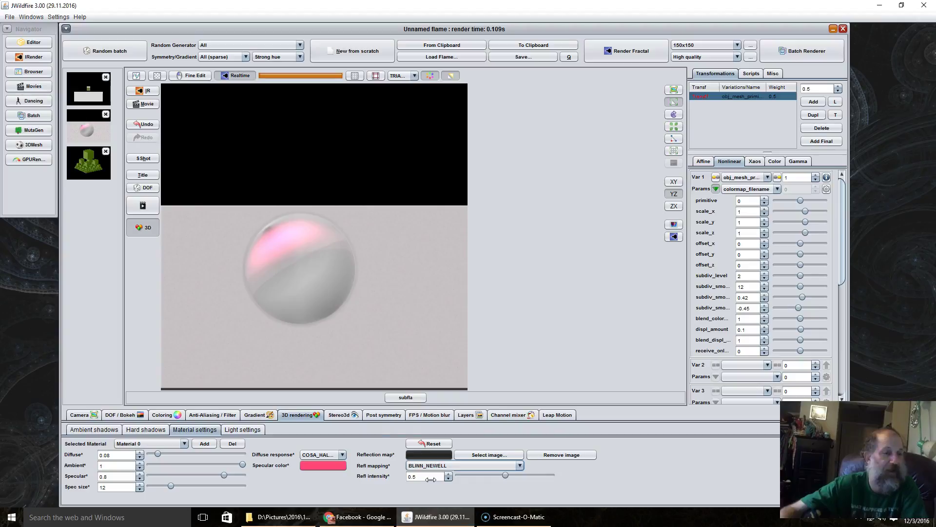
{"action": "left_click", "coordinate": [292, 318]}
{"action": "left_click", "coordinate": [441, 444]}
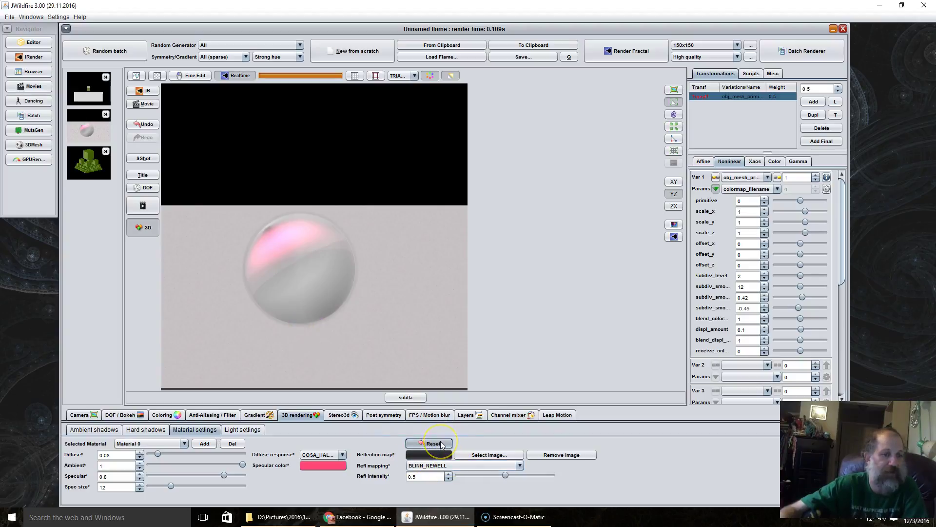
{"action": "left_click", "coordinate": [441, 444]}
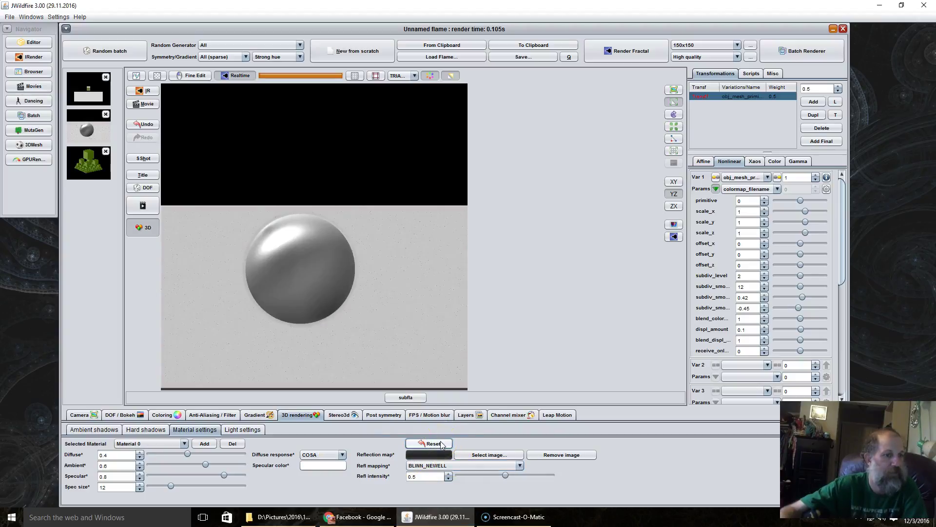
Step: Apply the texture160.png gradient from the Gradient Library to the render
{"action": "left_click", "coordinate": [255, 414]}
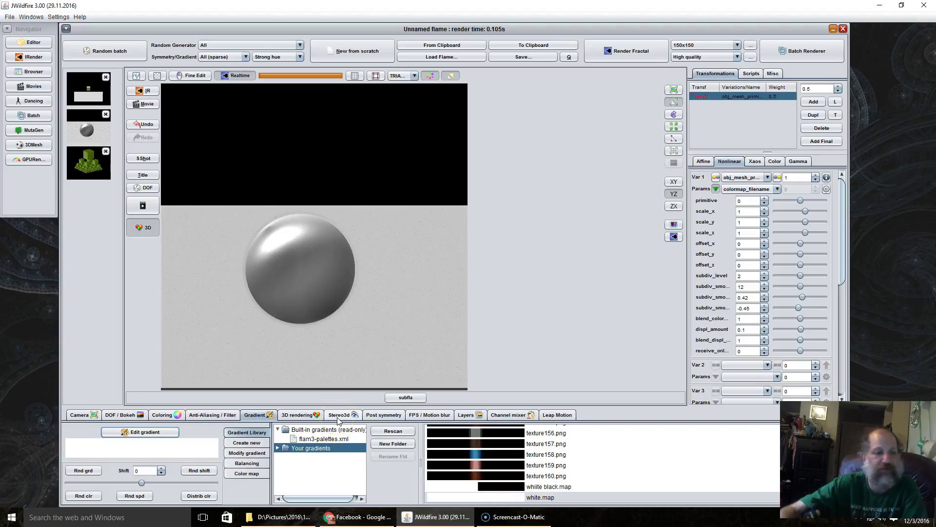
{"action": "left_click", "coordinate": [462, 498]}
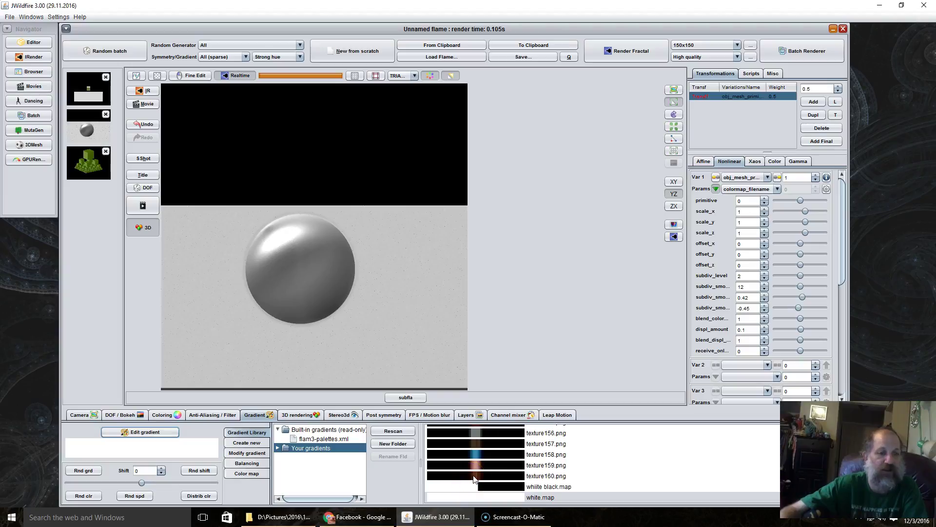
{"action": "left_click", "coordinate": [474, 478]}
{"action": "left_click", "coordinate": [449, 398]}
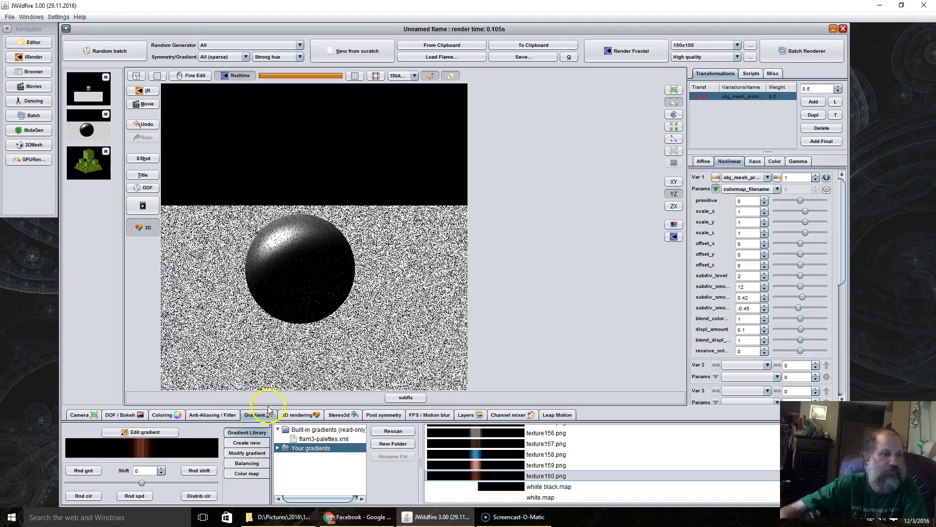
Step: Load blue-625112_1280.jpg as the material's reflection map in Material settings
{"action": "left_click", "coordinate": [309, 415]}
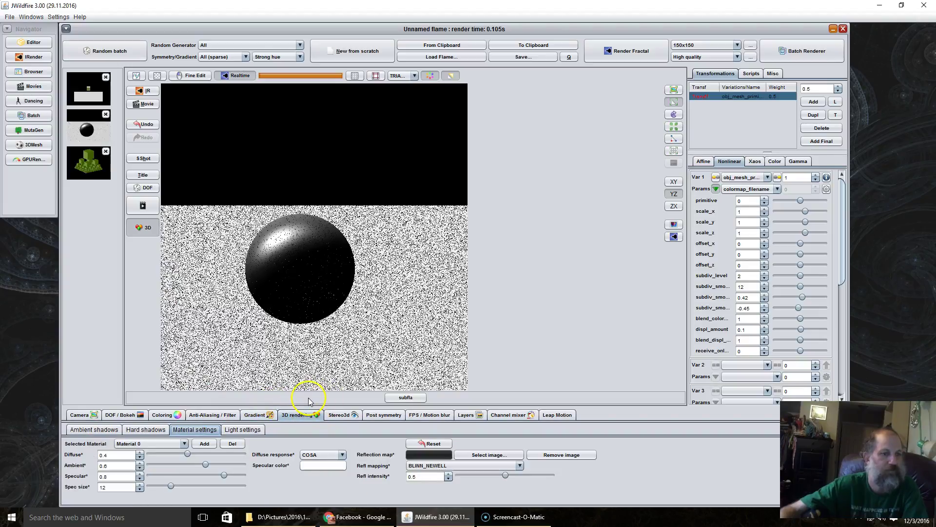
{"action": "left_click", "coordinate": [489, 455]}
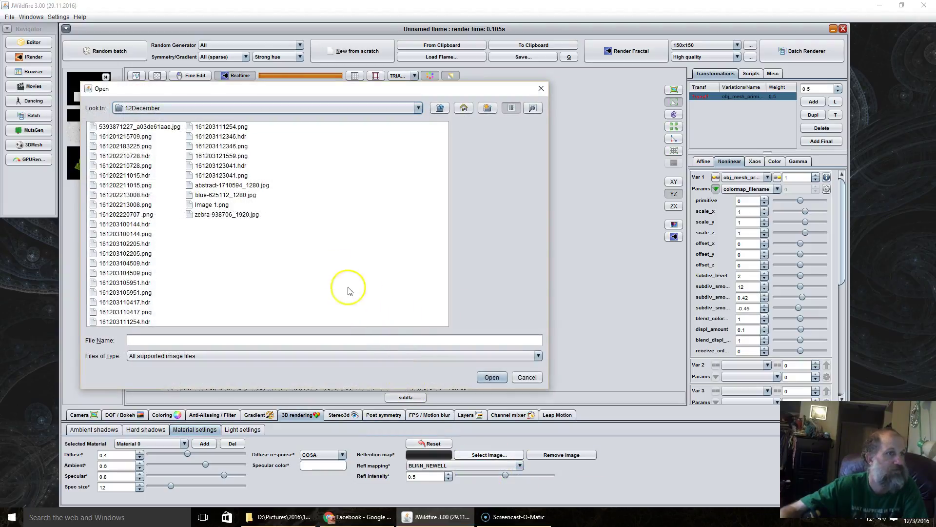
{"action": "left_click", "coordinate": [227, 186]}
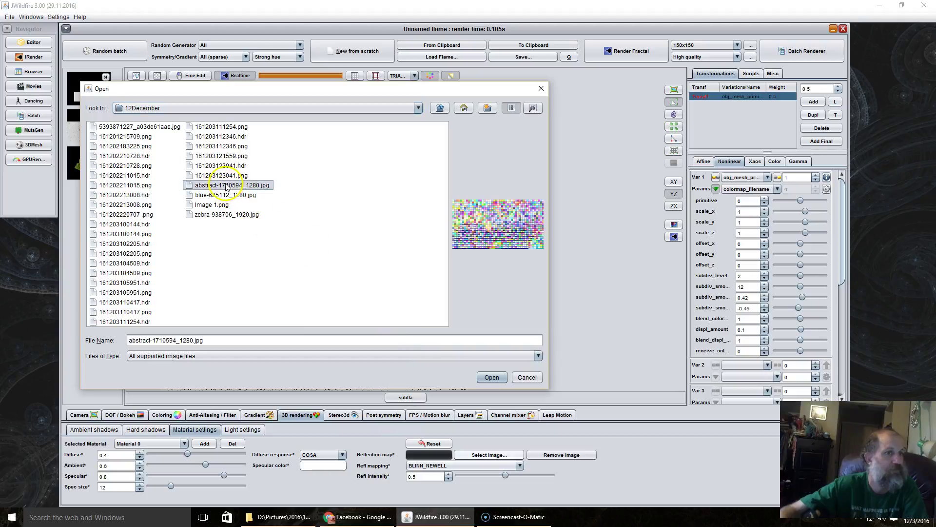
{"action": "left_click", "coordinate": [222, 195]}
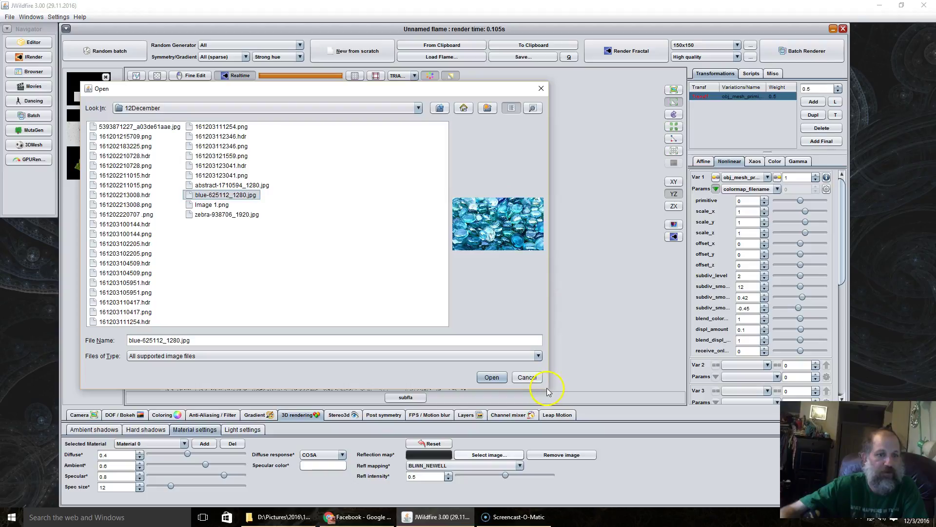
{"action": "left_click_drag", "start_coordinate": [548, 389], "coordinate": [591, 426]}
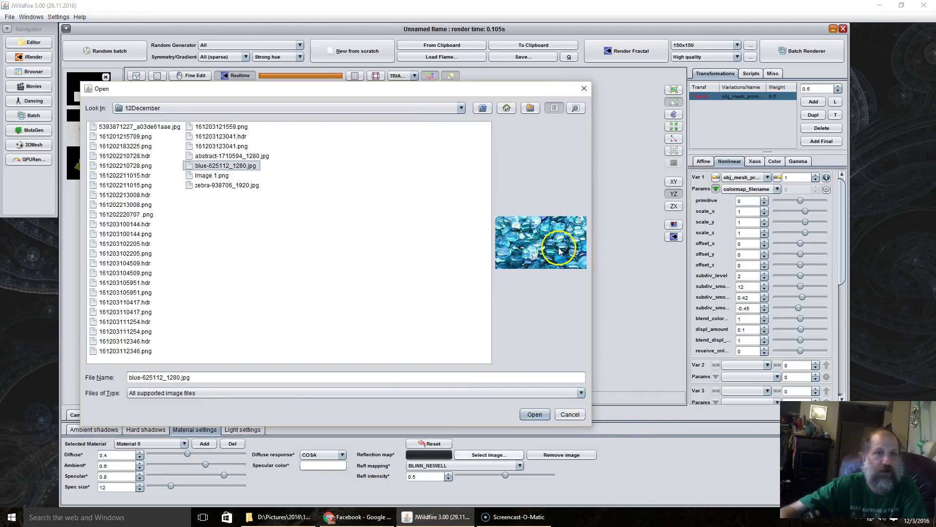
{"action": "left_click", "coordinate": [531, 416]}
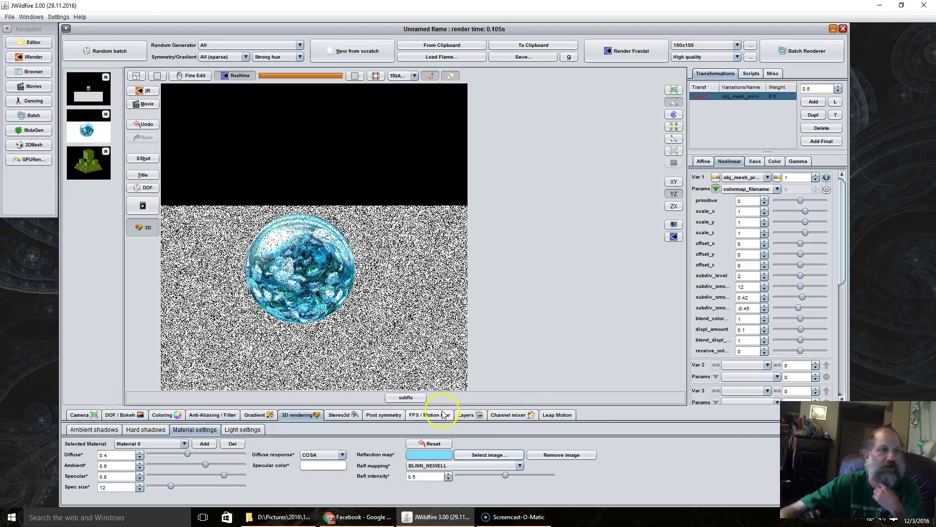
Step: Raise the camera's pixels per unit to enlarge the sphere, then view blue-625112_1280.jpg in Photos
{"action": "left_click", "coordinate": [77, 414]}
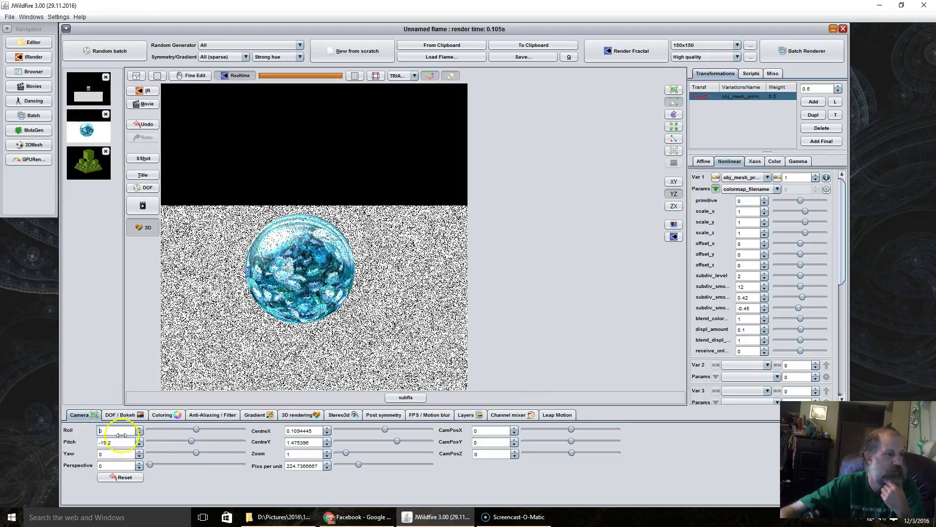
{"action": "left_click", "coordinate": [290, 467]}
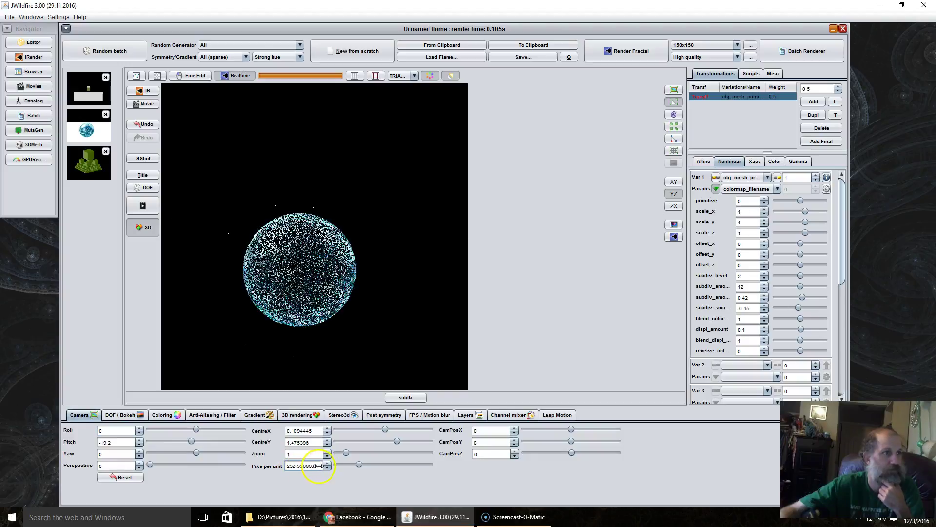
{"action": "left_click_drag", "start_coordinate": [341, 464], "coordinate": [391, 245]}
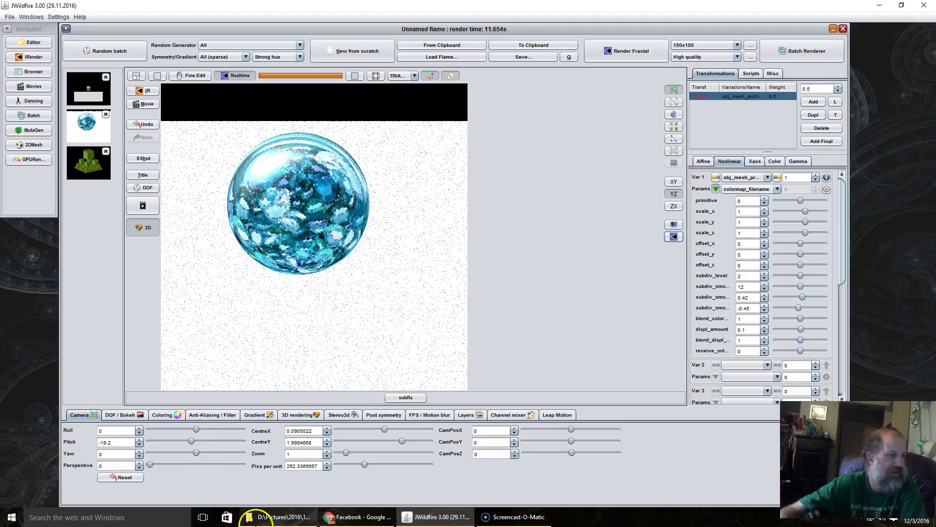
{"action": "left_click", "coordinate": [257, 517]}
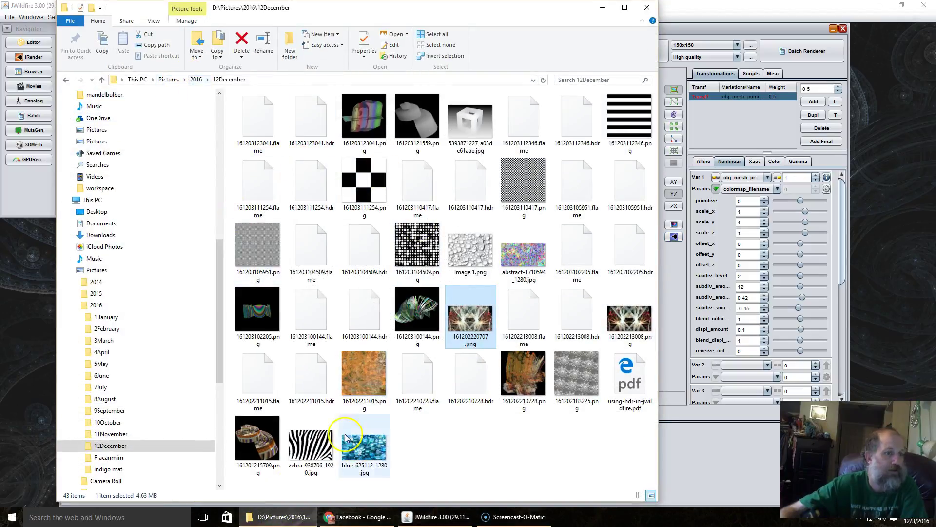
{"action": "double_click", "coordinate": [358, 443]}
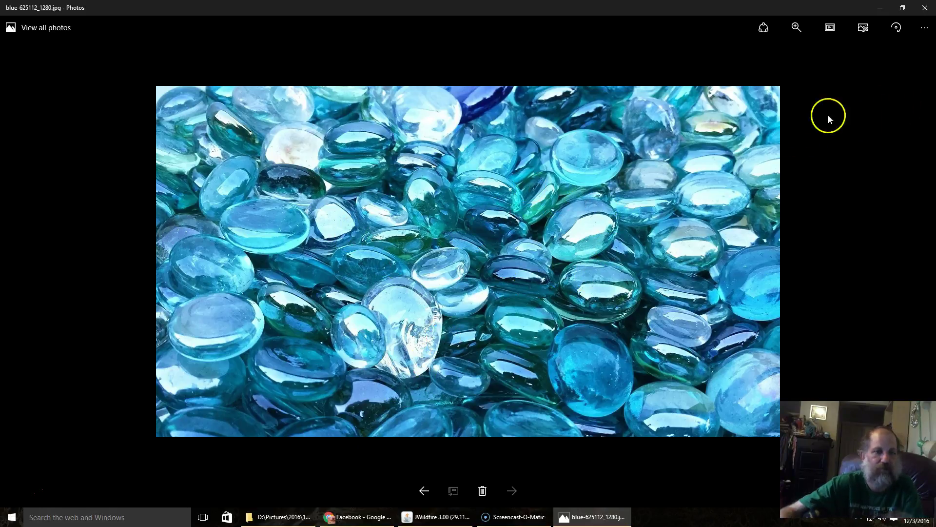
Step: Leave the Photos viewer and return to the JWildfire window with Alt+Tab
{"action": "key", "text": "alt+Tab"}
{"action": "key", "text": "alt+Tab"}
{"action": "key", "text": "Tab"}
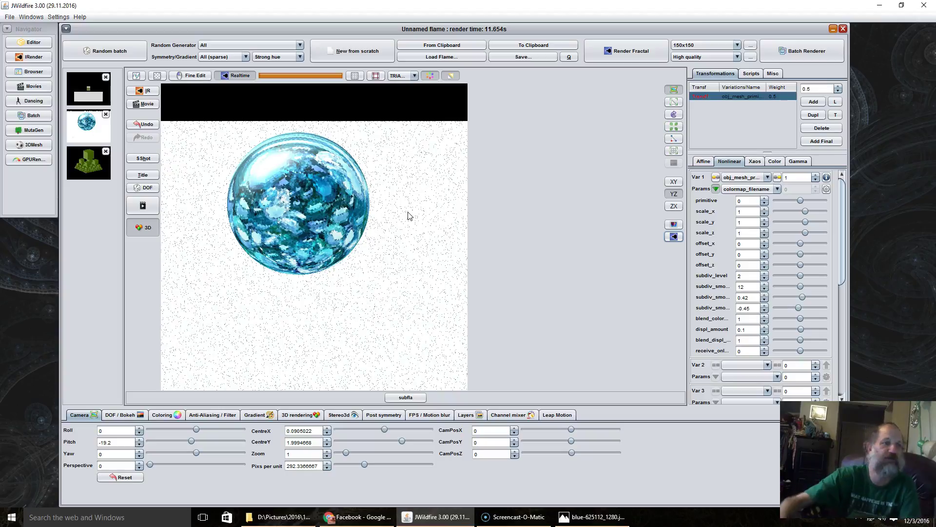
Step: Enter 0 in the subdiv_level field of the Nonlinear parameters
{"action": "left_click", "coordinate": [497, 206]}
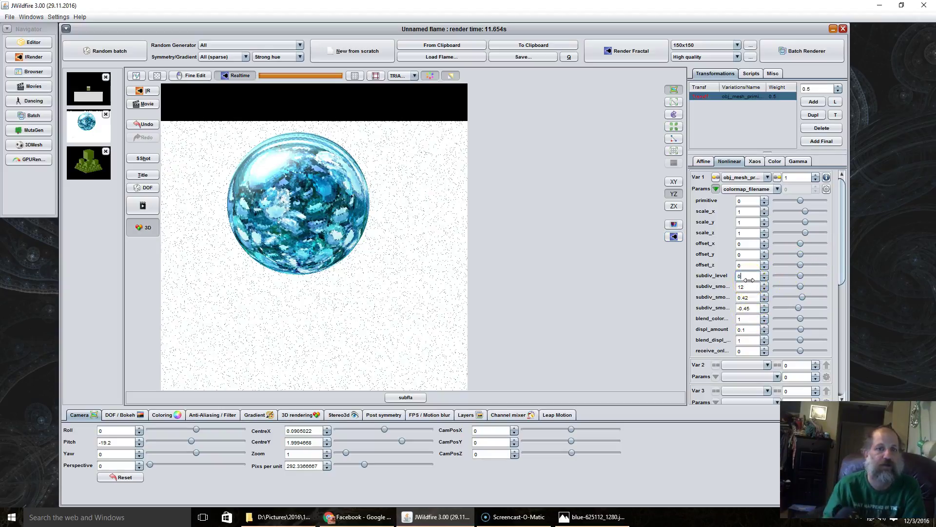
Step: Commit subdivision level 0, then set the mesh primitive to 5 to turn the sphere into a cube
{"action": "key", "text": "Return"}
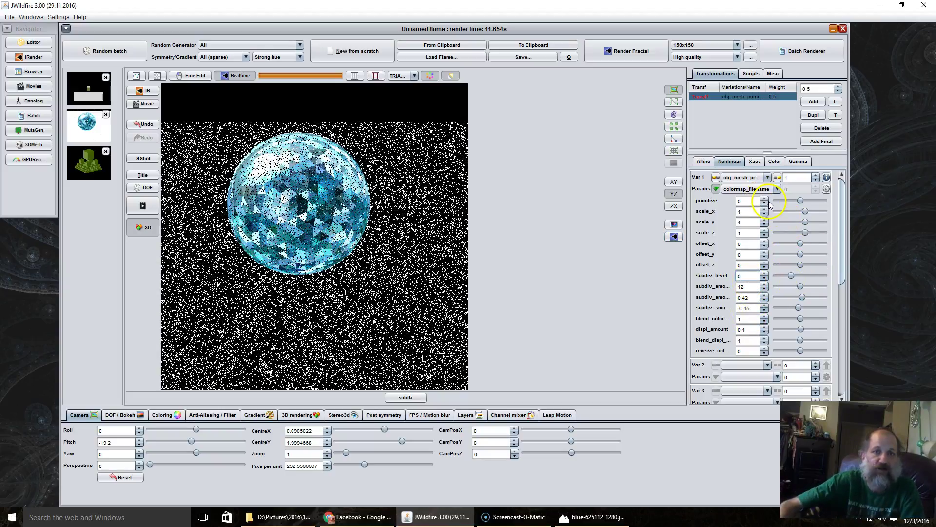
{"action": "double_click", "coordinate": [751, 200]}
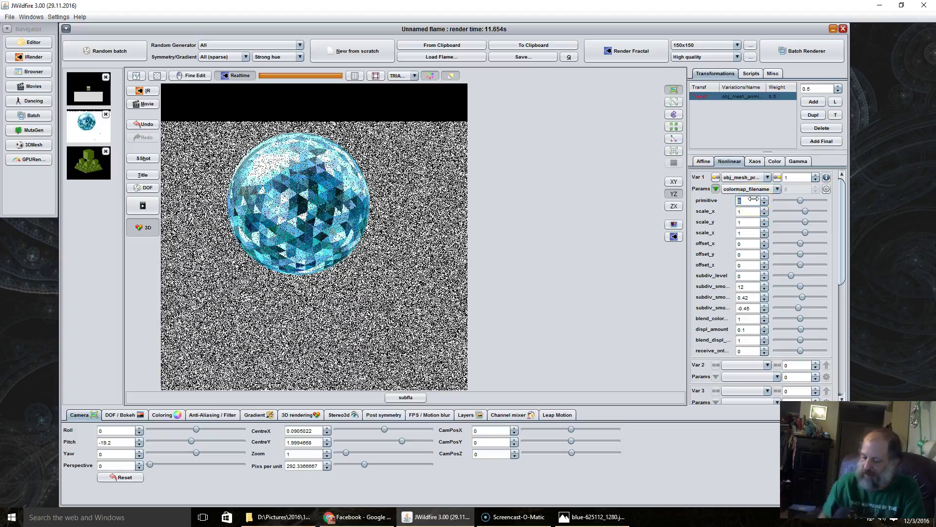
{"action": "key", "text": "Return"}
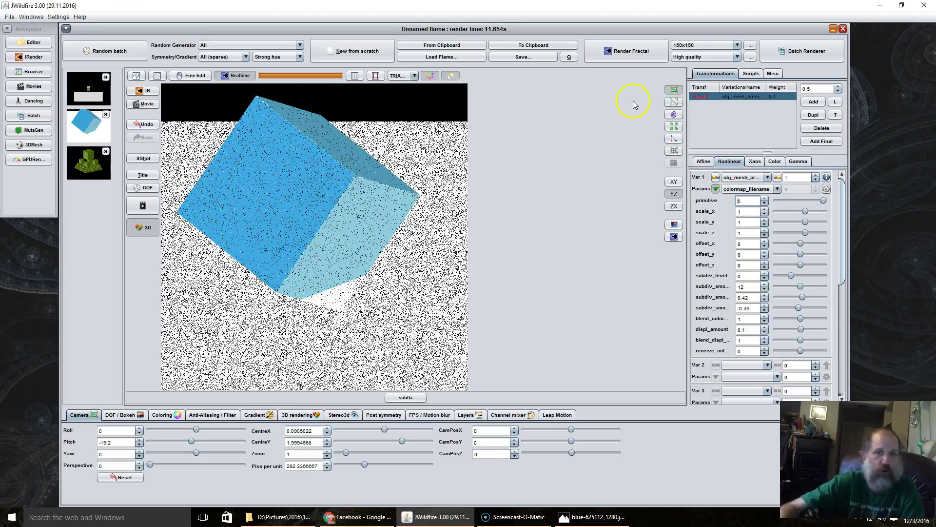
{"action": "double_click", "coordinate": [746, 202]}
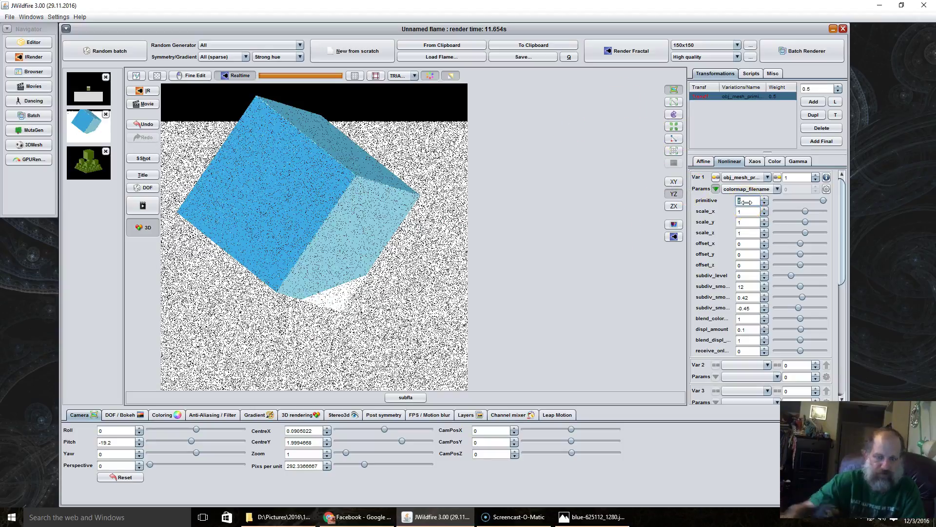
Step: Set the mesh primitive back to 0 and the subdivision level back to 2
{"action": "type", "text": "0"}
{"action": "key", "text": "Return"}
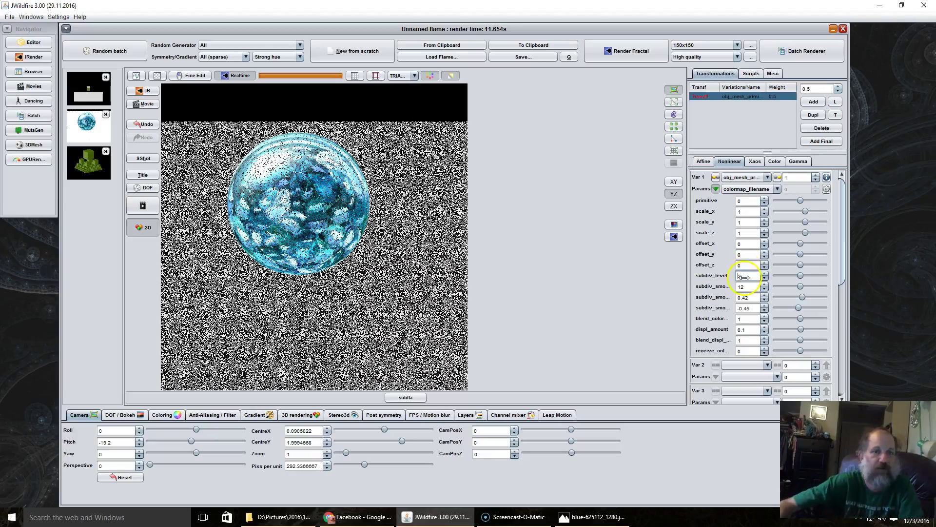
{"action": "left_click", "coordinate": [674, 236]}
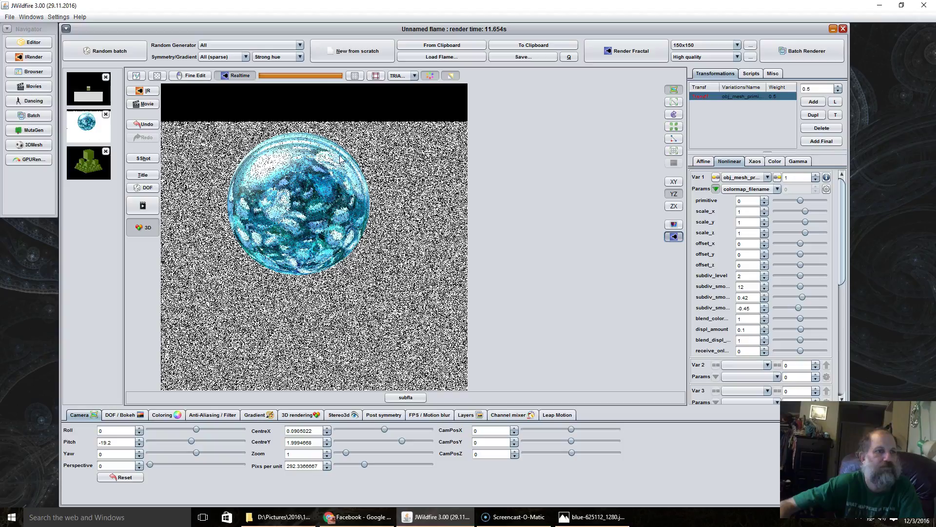
{"action": "left_click", "coordinate": [291, 237]}
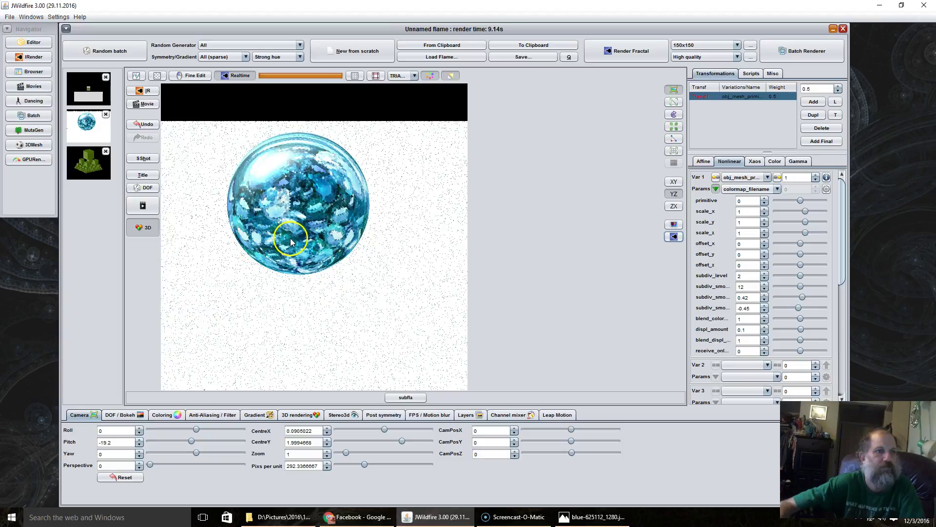
{"action": "left_click", "coordinate": [318, 200]}
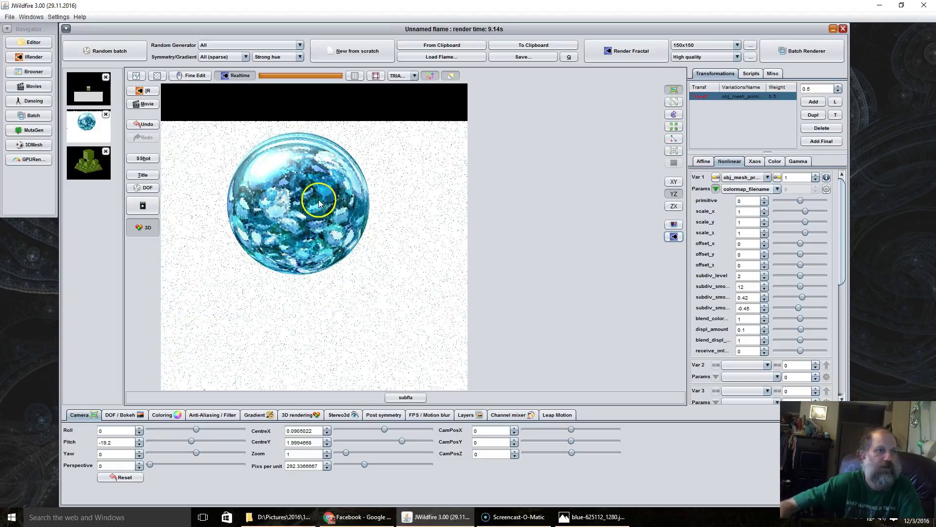
{"action": "left_click", "coordinate": [323, 271]}
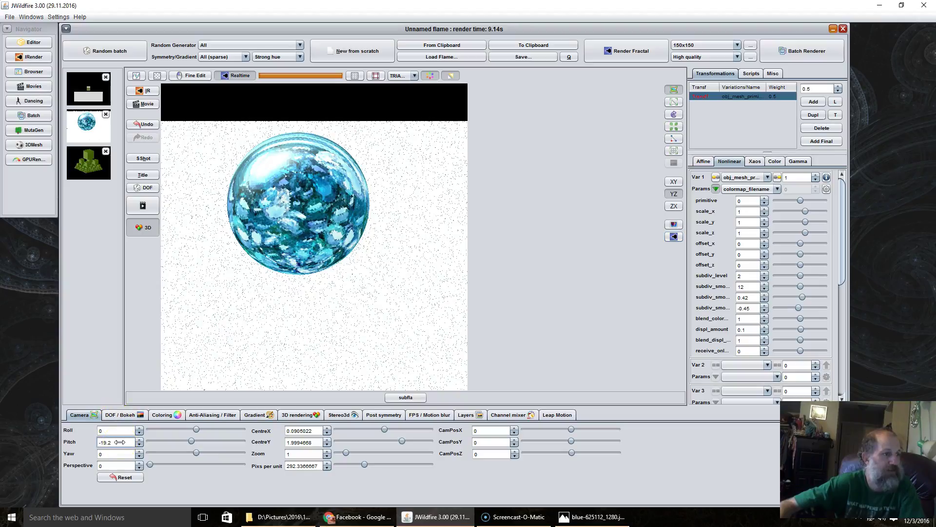
Step: In the 3D rendering material settings, drag Ambient down to 0.12, then up to about 0.3
{"action": "left_click", "coordinate": [290, 416]}
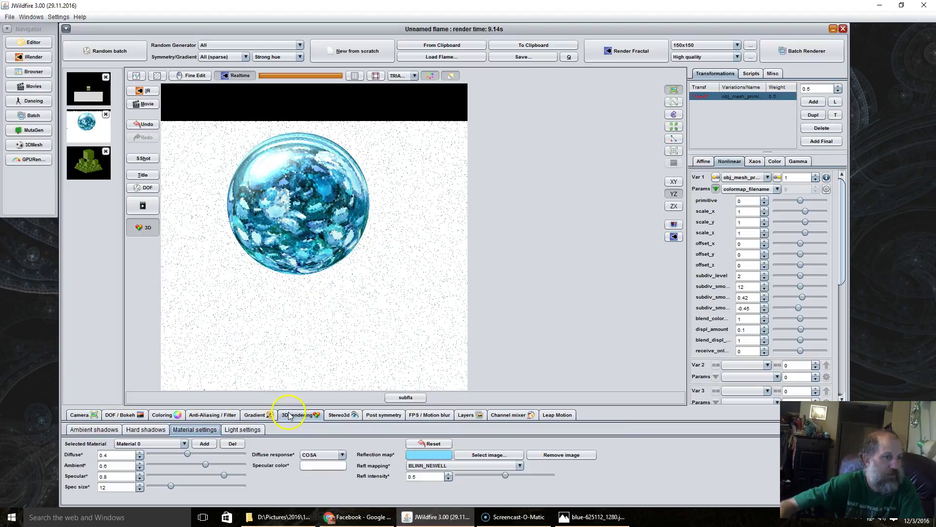
{"action": "left_click", "coordinate": [121, 465]}
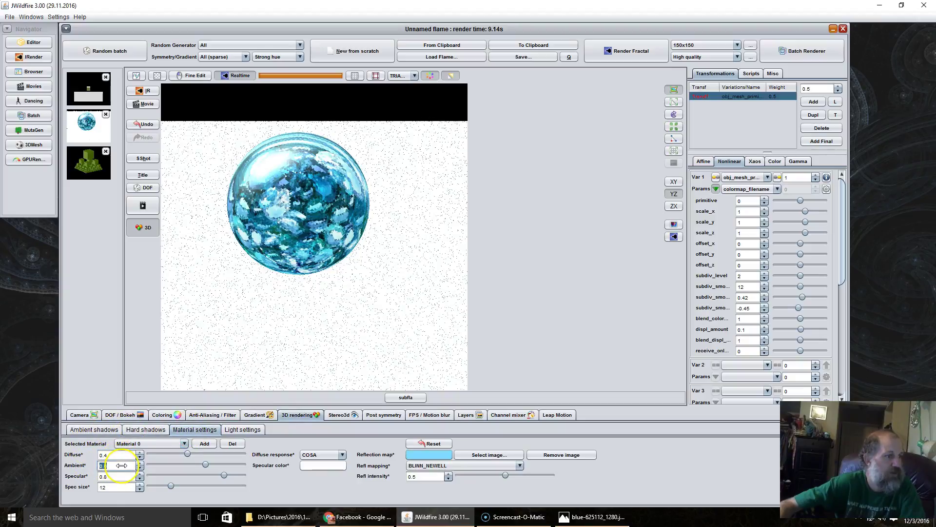
{"action": "left_click_drag", "start_coordinate": [118, 466], "coordinate": [109, 467]}
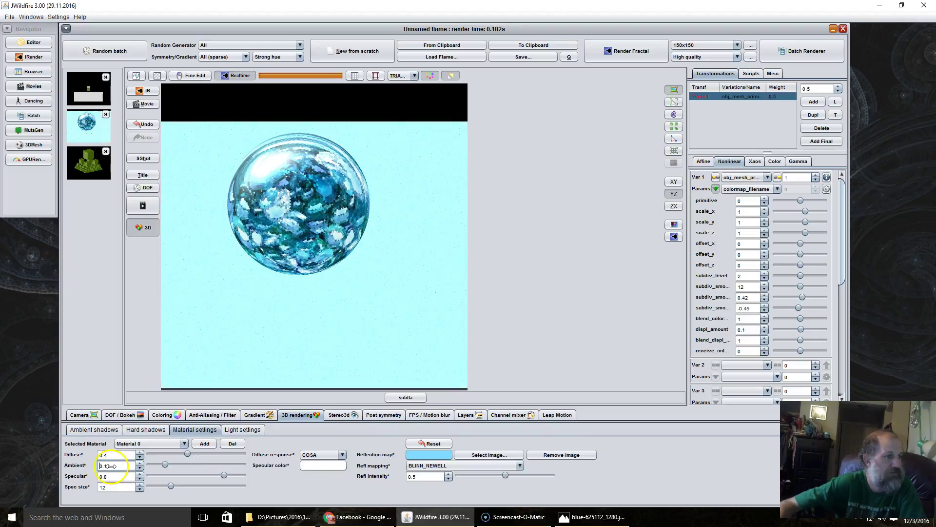
{"action": "mouse_move", "coordinate": [111, 466]}
{"action": "left_mouse_down"}
{"action": "mouse_move", "coordinate": [112, 454]}
{"action": "mouse_move", "coordinate": [126, 453]}
{"action": "mouse_move", "coordinate": [116, 450]}
{"action": "left_mouse_up"}
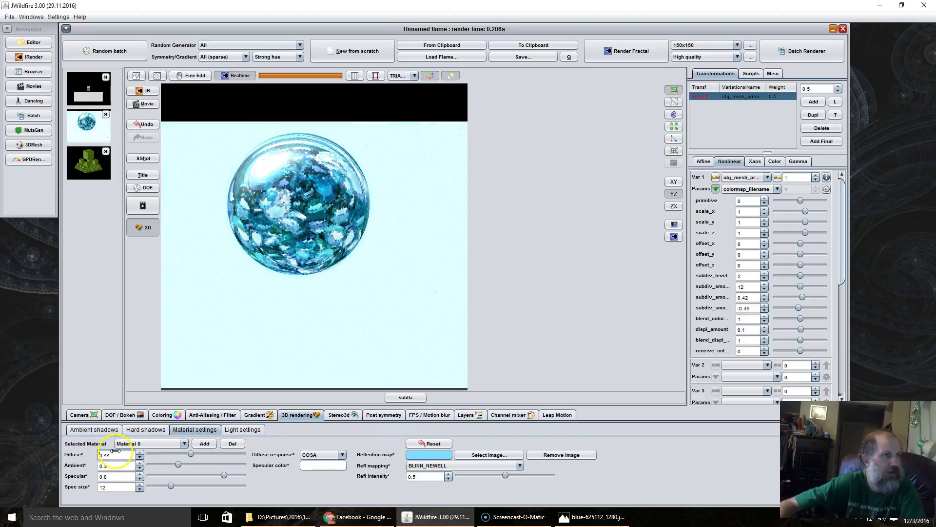